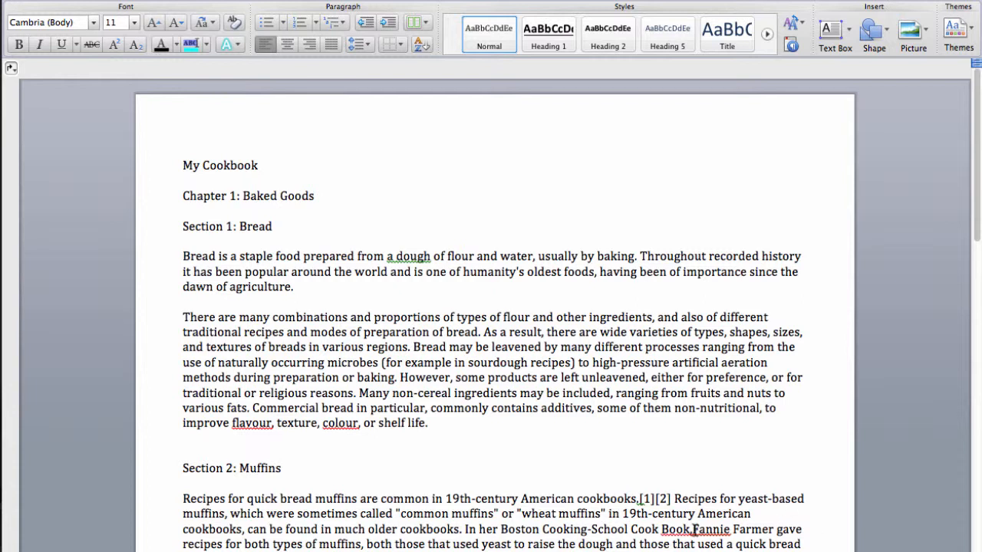
- Apply the Title style to the "My Cookbook" line
click(693, 530)
triple_click(210, 167)
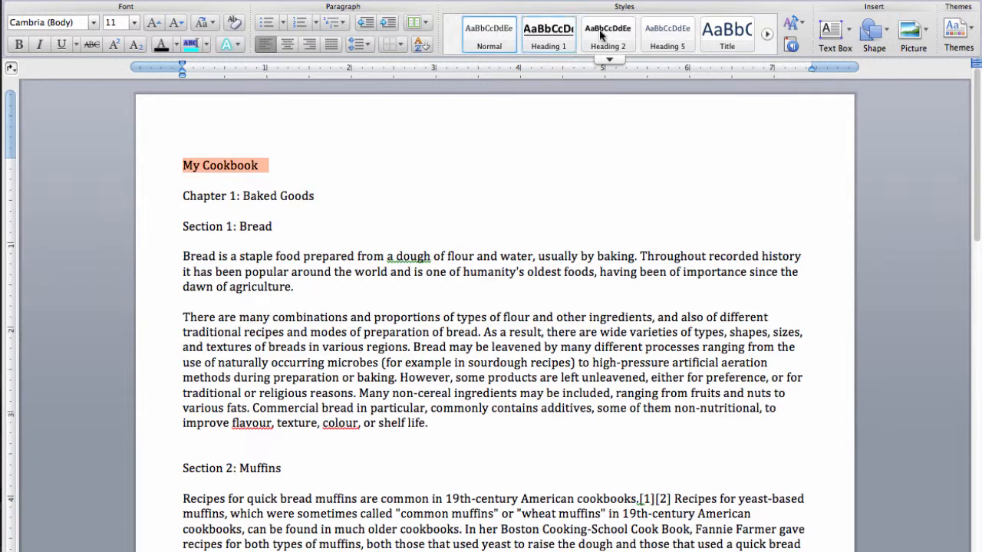
click(743, 48)
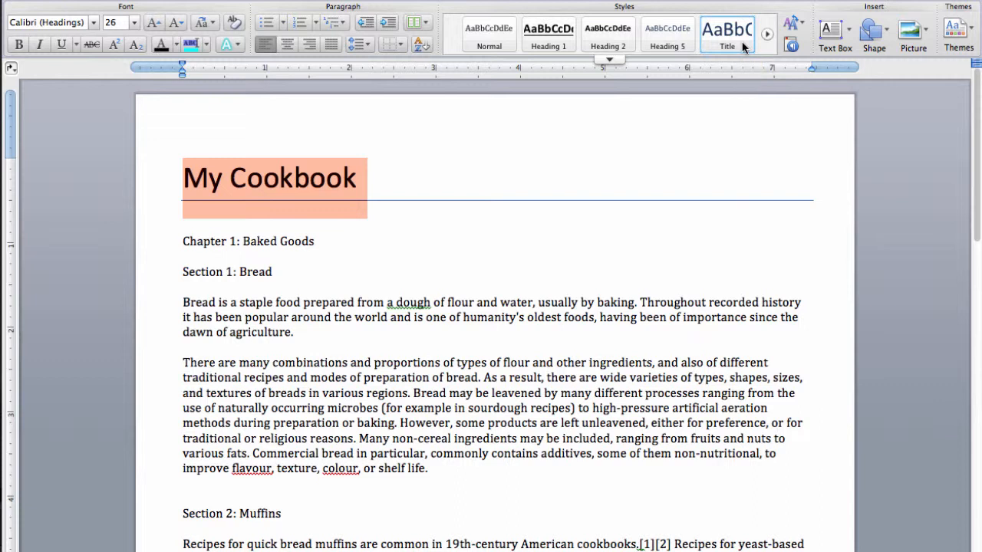
- Apply the Heading 1 style to "Chapter 1: Baked Goods" and Heading 2 to "Section 1: Bread"
triple_click(257, 242)
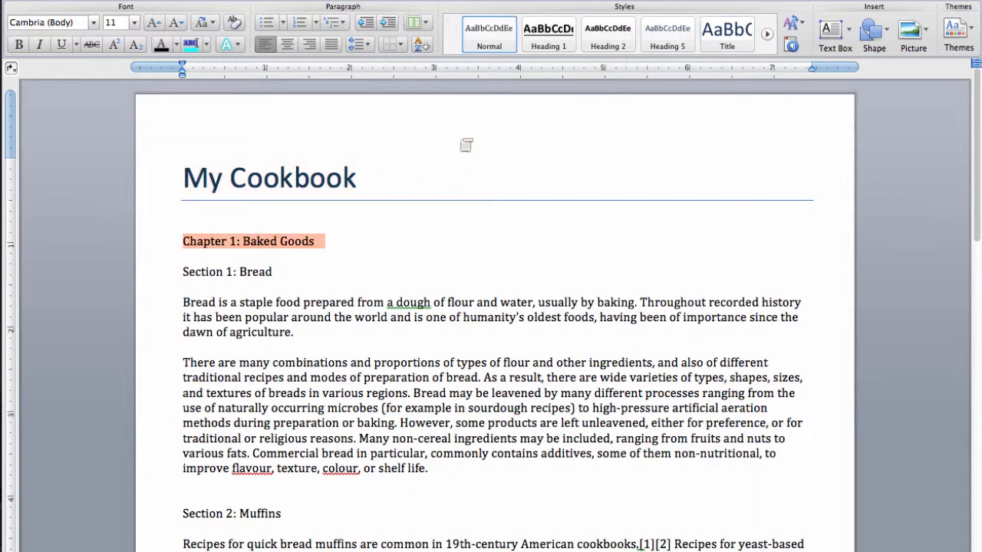
click(548, 39)
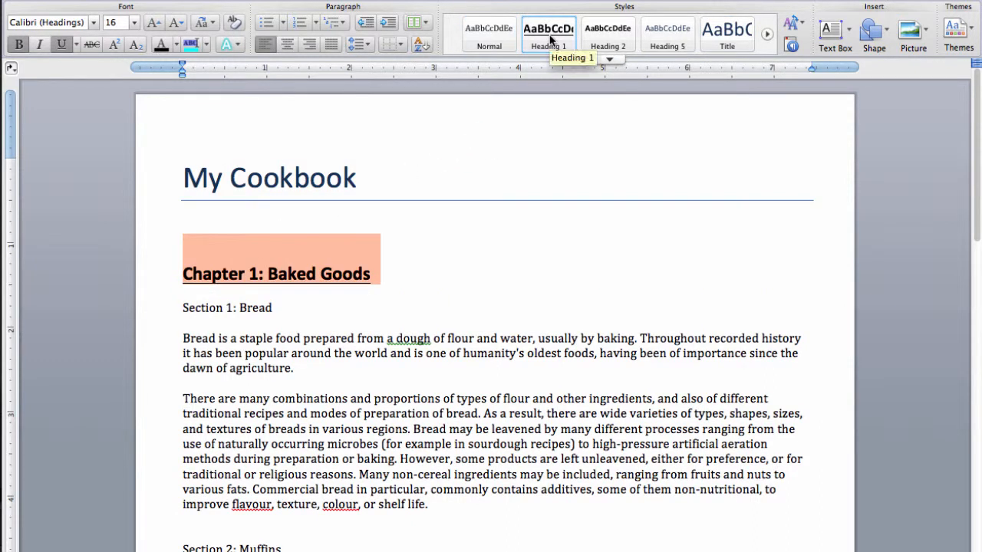
double_click(243, 308)
triple_click(243, 308)
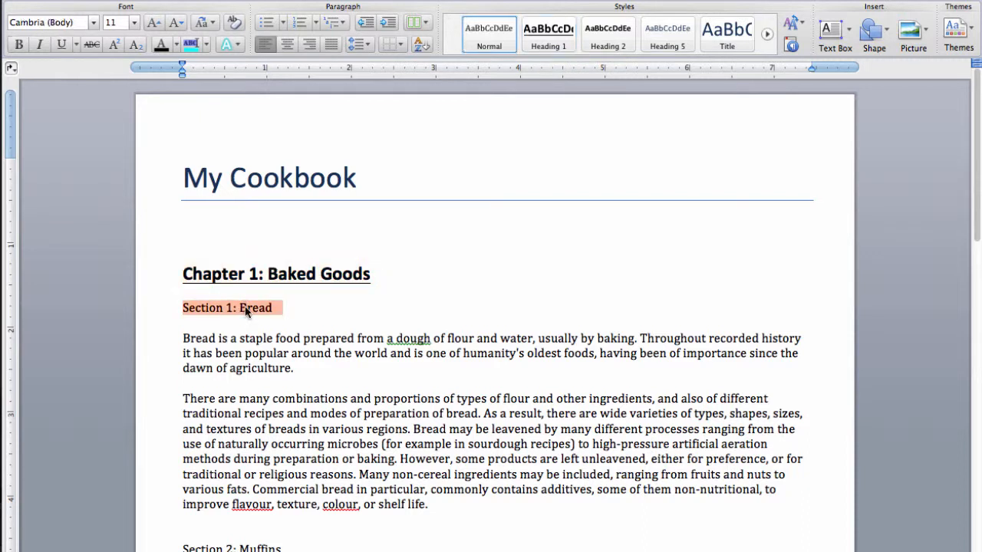
click(603, 37)
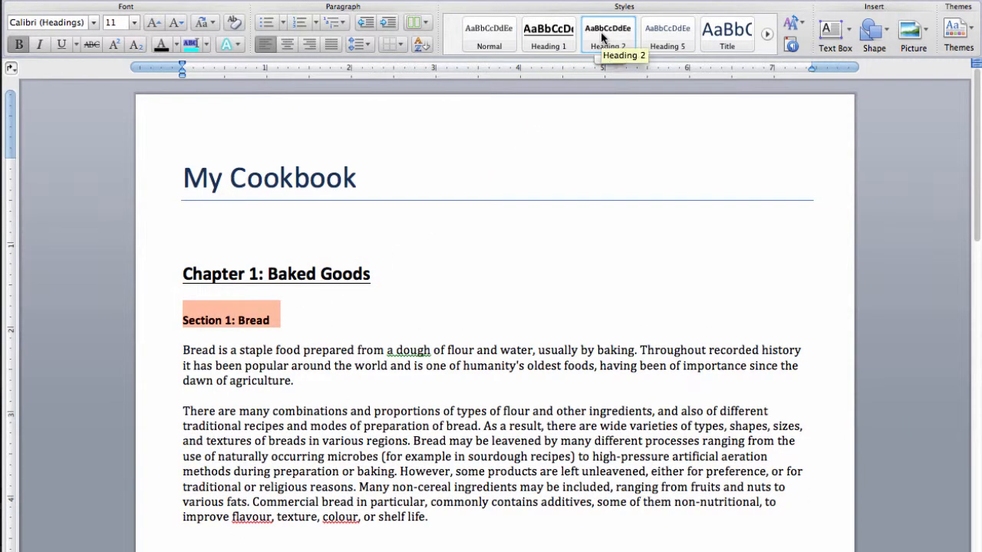
scroll(509, 451, down, 3)
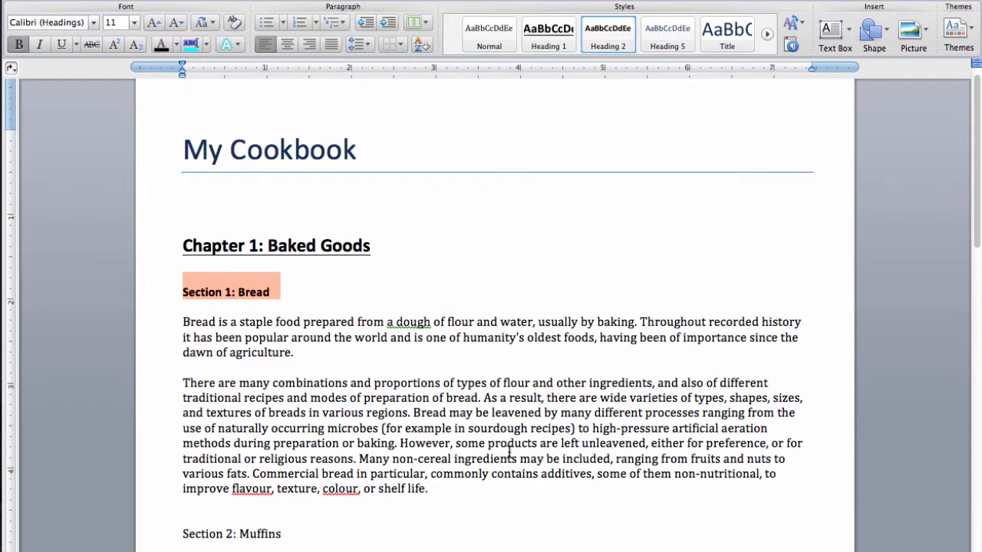
click(406, 297)
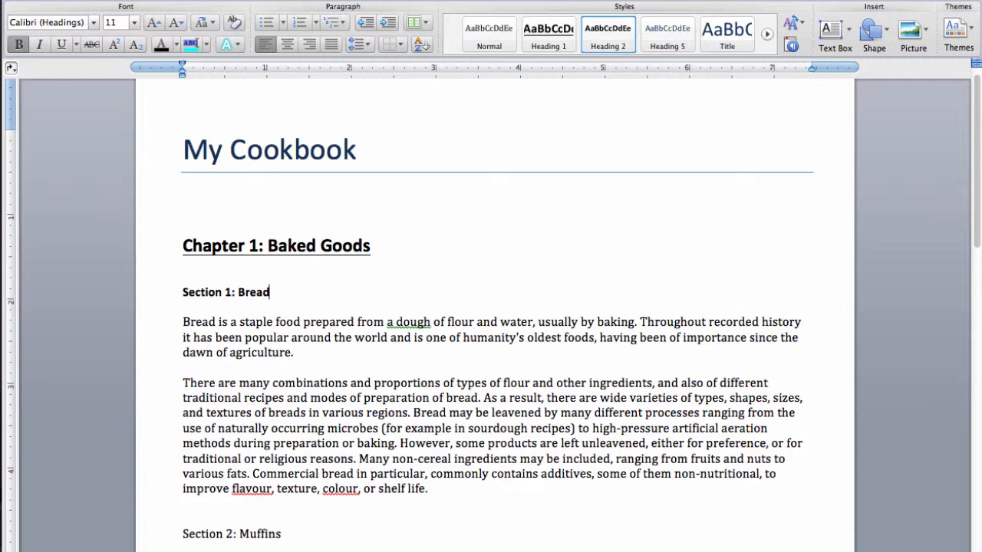
- Try the Heading 2 style on the first paragraph under "Section 1: Bread" and return it to Normal
drag(183, 321, 297, 355)
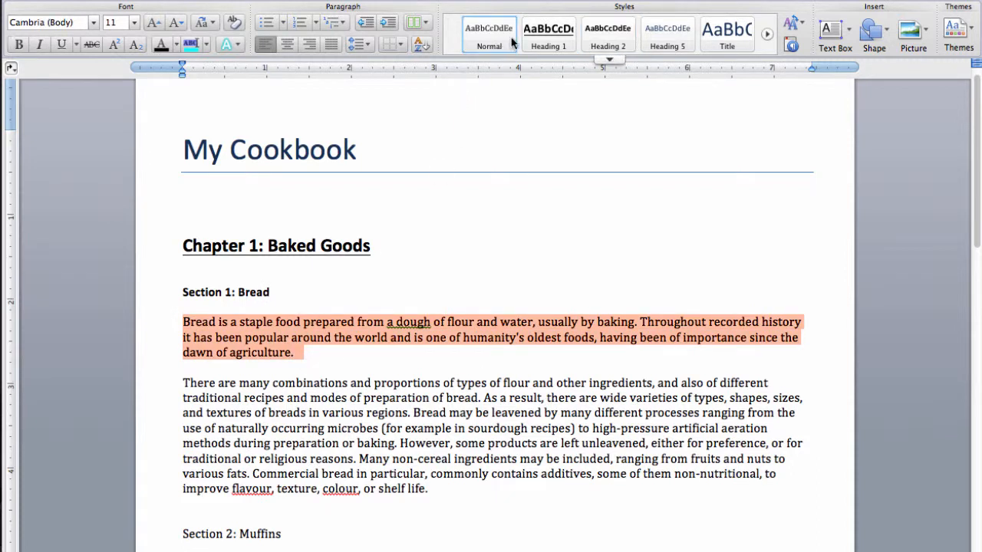
click(605, 38)
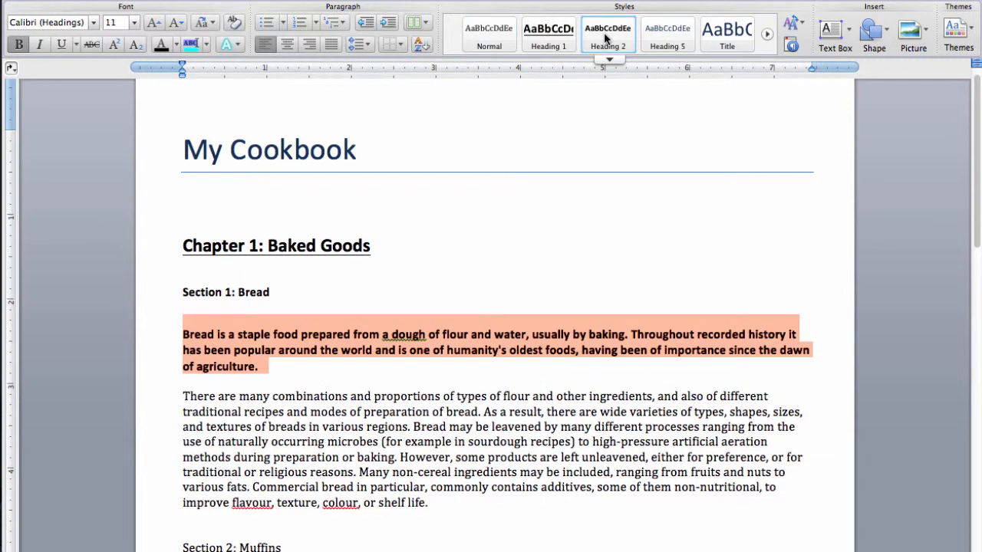
click(479, 37)
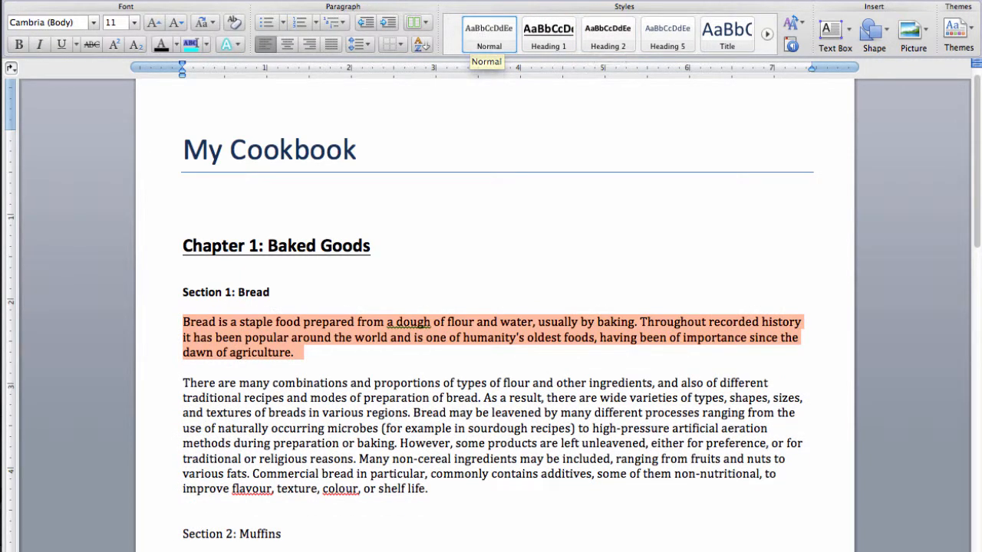
click(579, 449)
- Review the chapter and section headings throughout the document, checking the styles of "Chapter 3: Soup" and "Section 1: Hot Soup"
scroll(593, 217, up, 1)
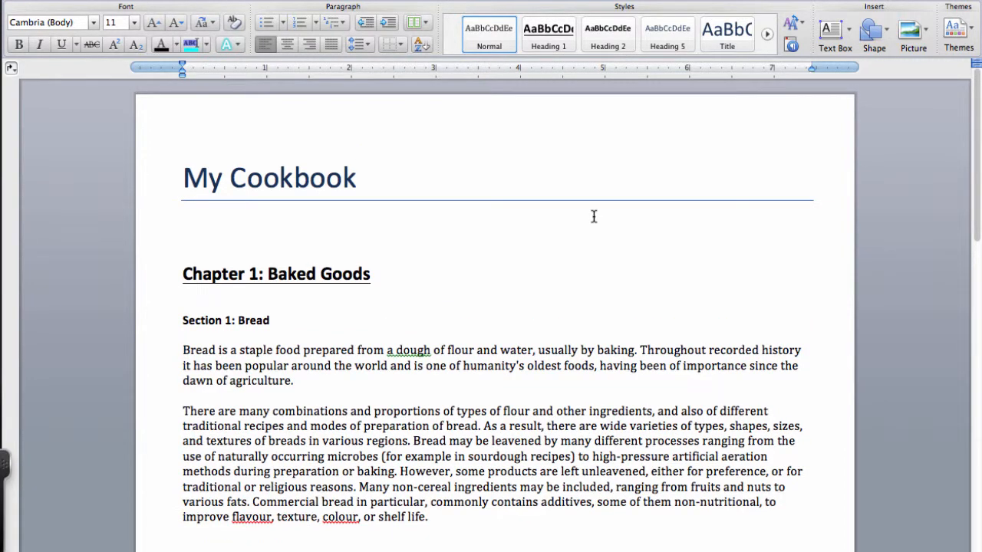
scroll(842, 317, down, 3)
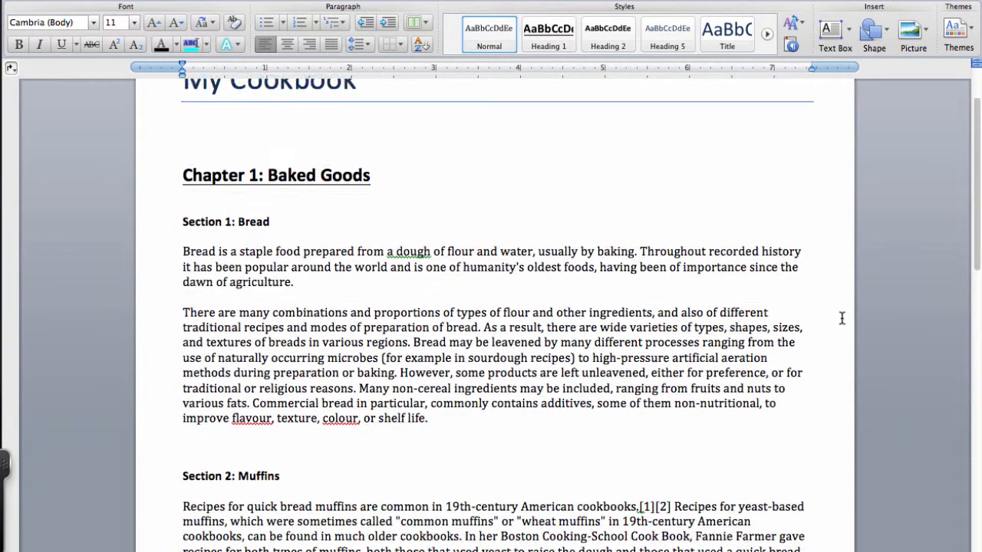
scroll(842, 317, down, 15)
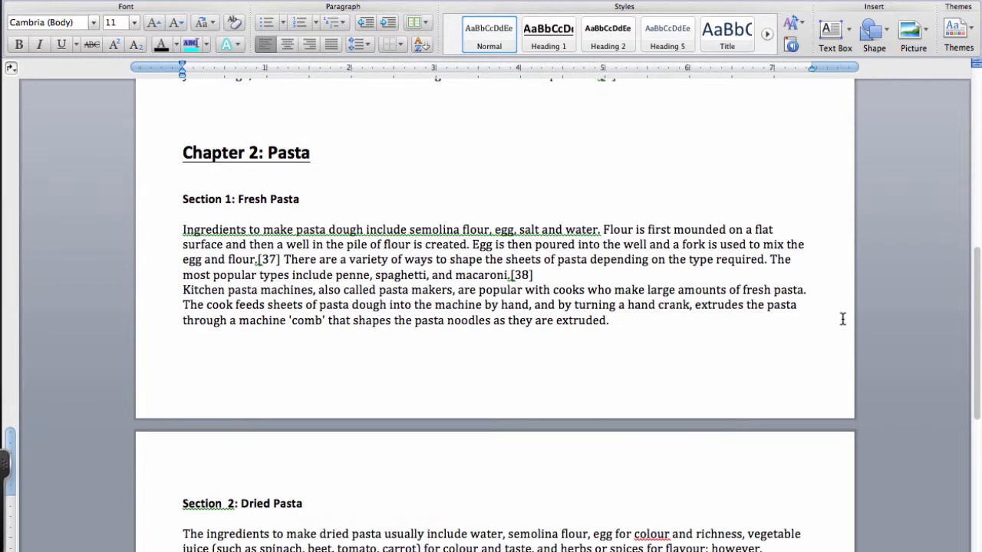
scroll(842, 318, down, 20)
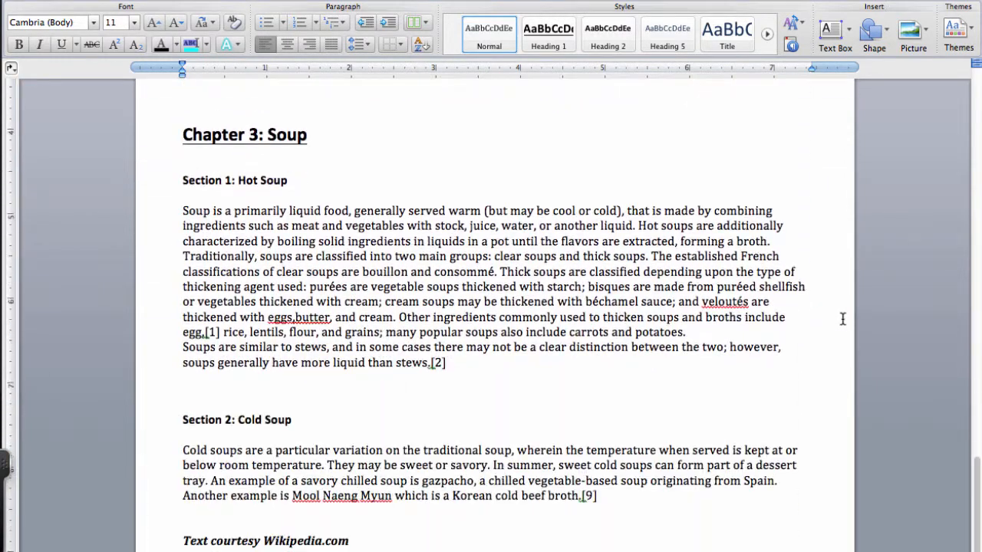
click(244, 131)
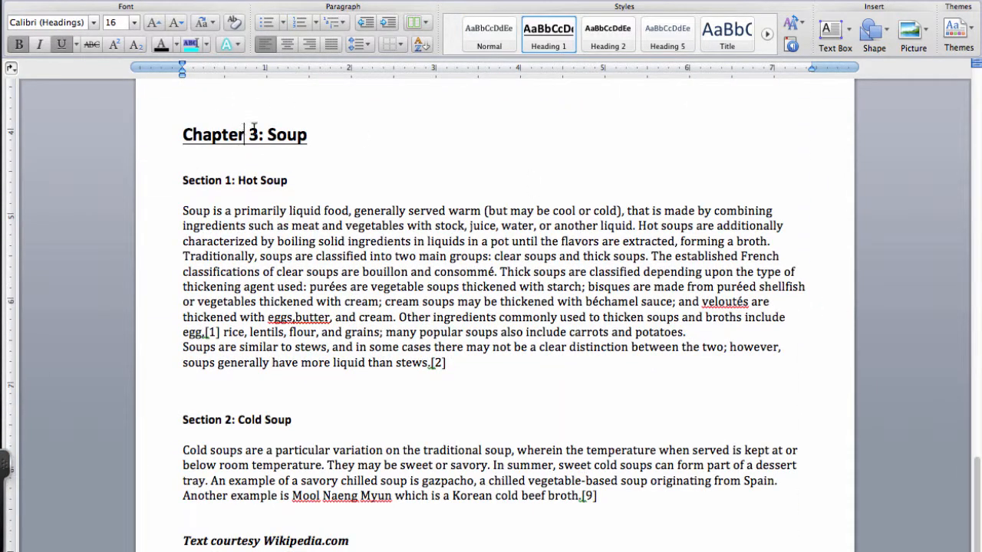
click(250, 183)
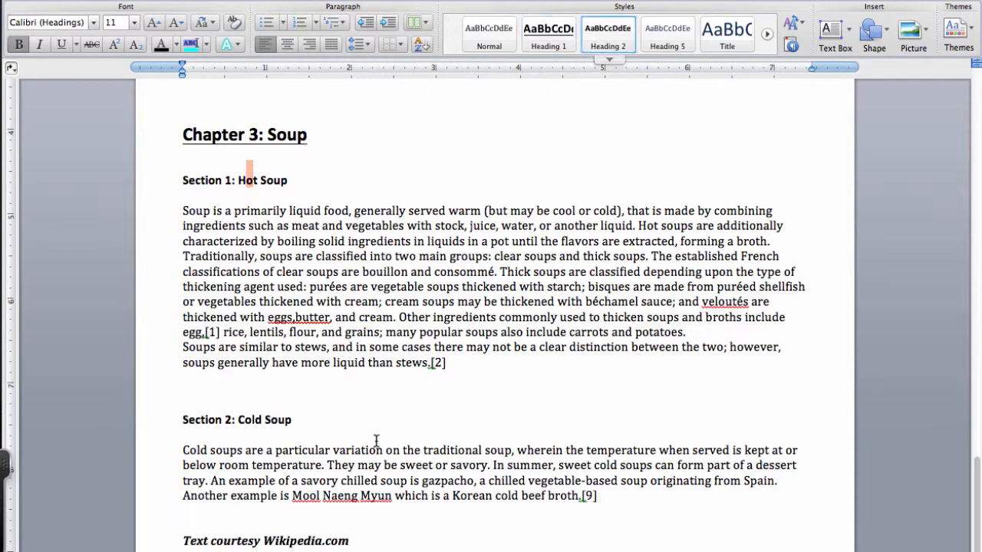
scroll(376, 440, up, 15)
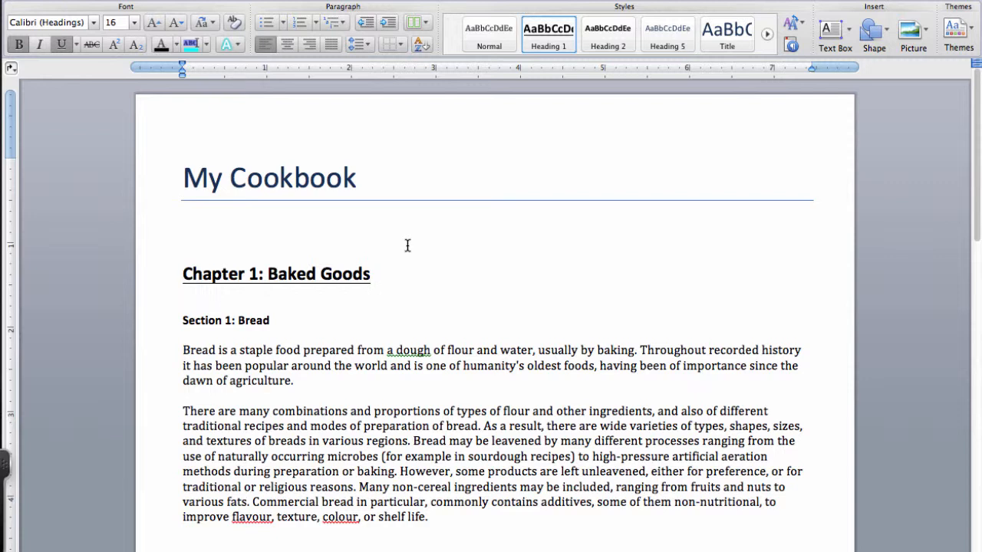
- Modify the Heading 1 style to use the Futura font at 24 pt
right_click(558, 38)
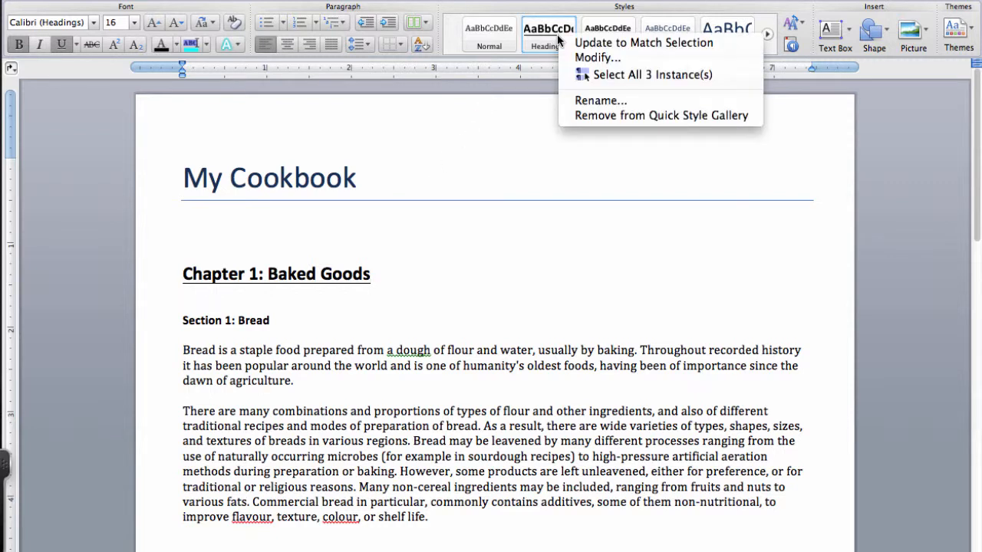
click(623, 60)
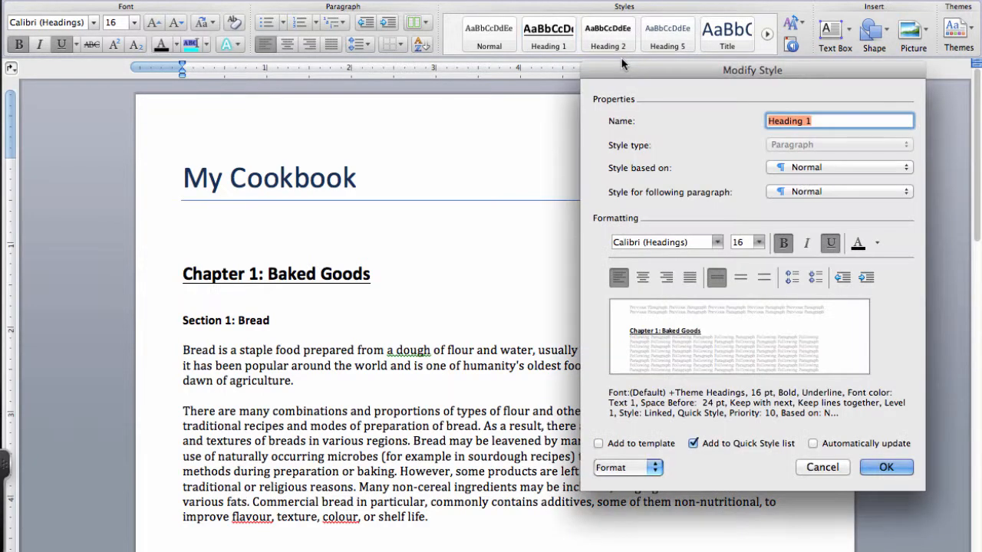
click(717, 244)
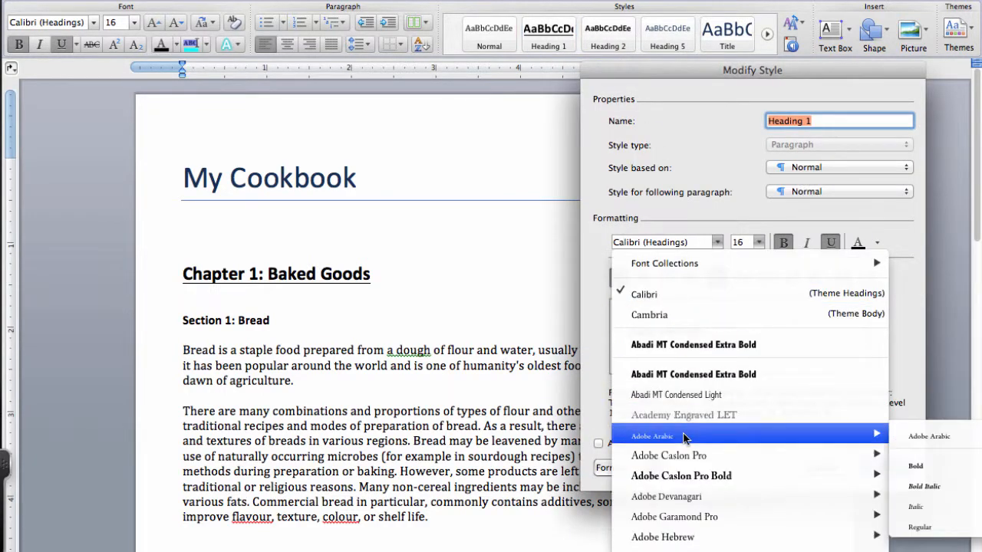
click(702, 438)
click(759, 244)
click(752, 392)
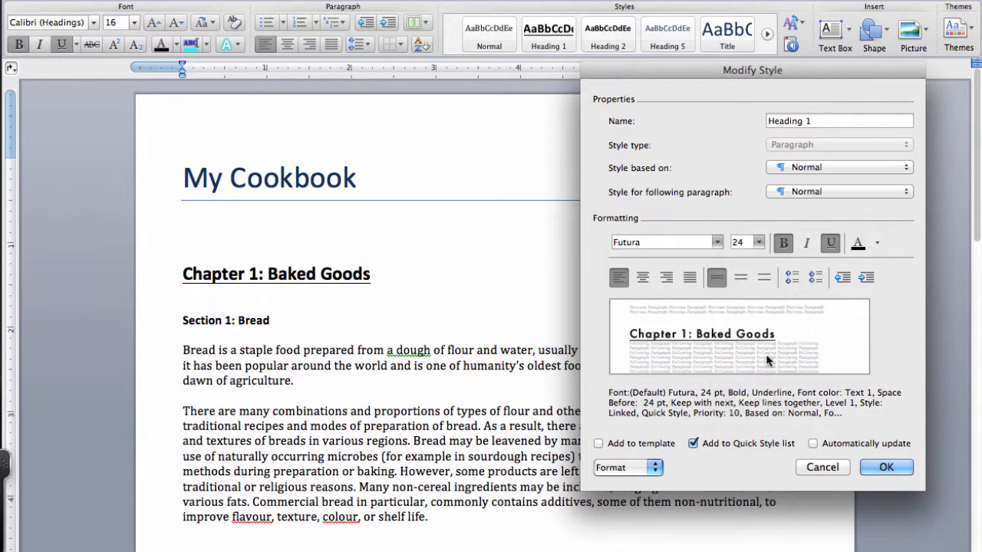
- Set the Heading 1 style's font color to a gray theme shade and apply the style changes without adding them to the template
click(877, 244)
click(864, 315)
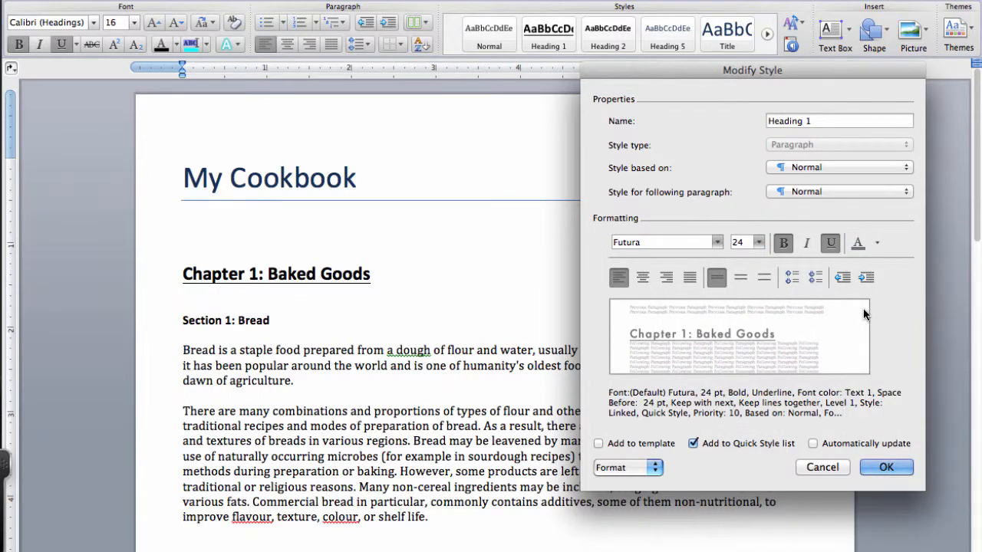
click(598, 444)
click(599, 444)
click(881, 467)
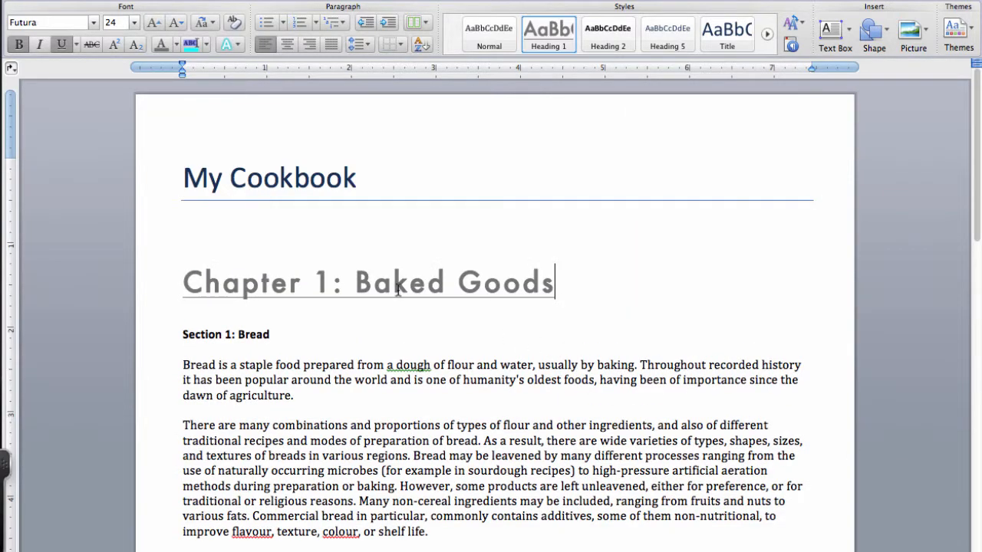
- Start a table of contents on the blank line below the "My Cookbook" title and limit it to 1 level
scroll(398, 290, down, 8)
scroll(398, 290, down, 10)
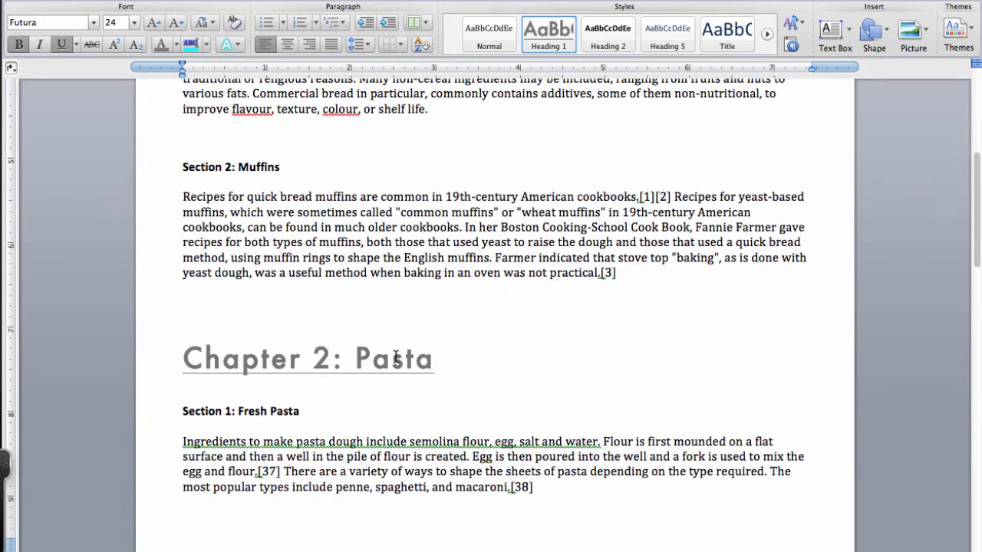
scroll(395, 357, down, 18)
scroll(396, 357, down, 2)
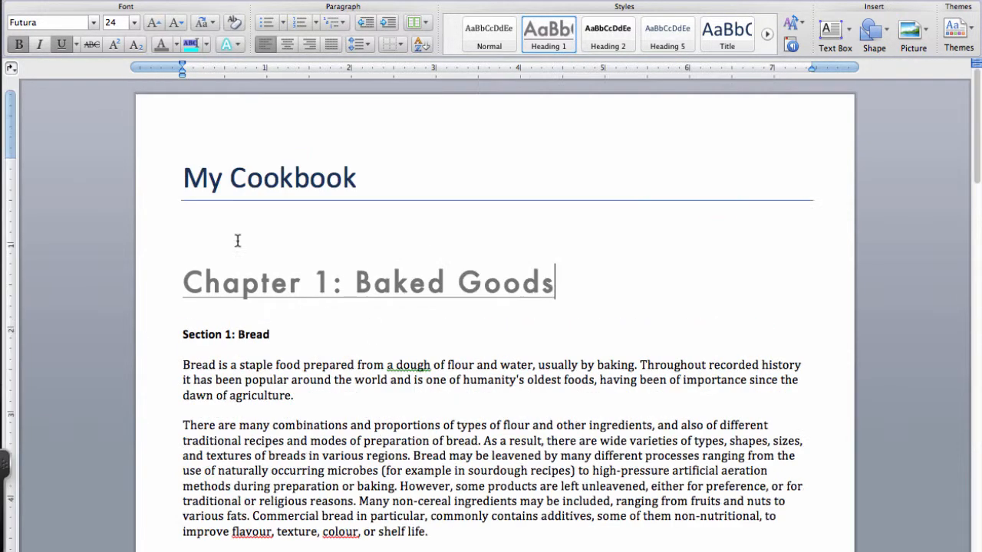
click(204, 221)
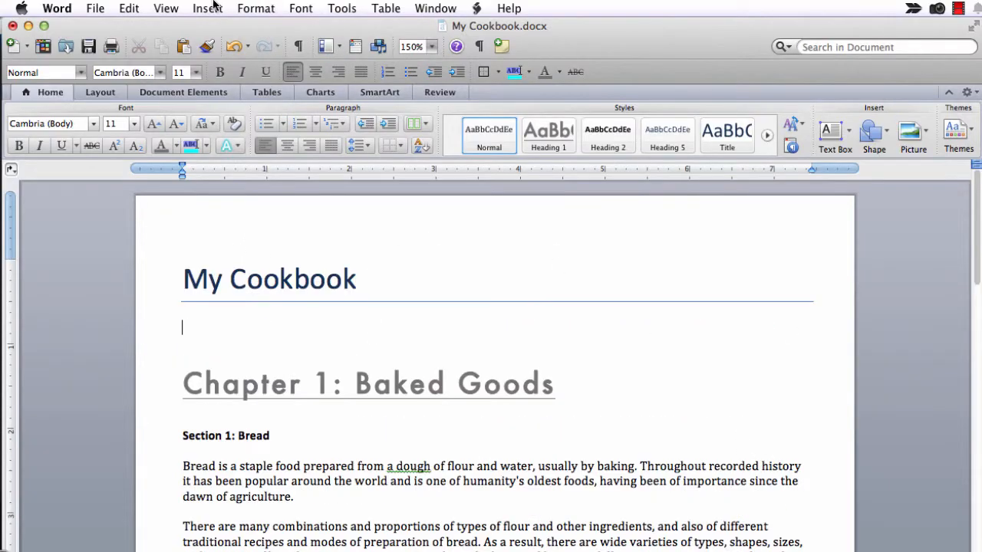
click(206, 8)
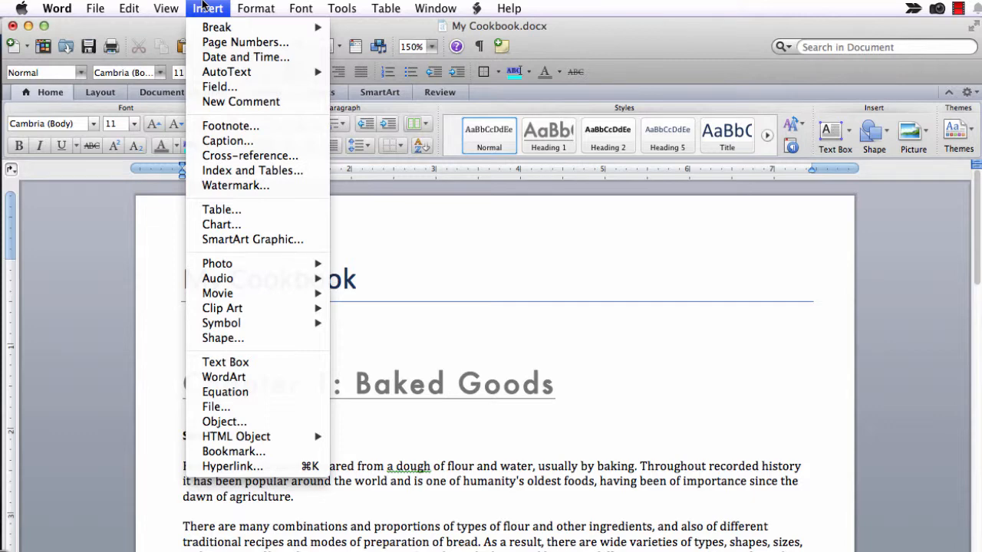
click(320, 177)
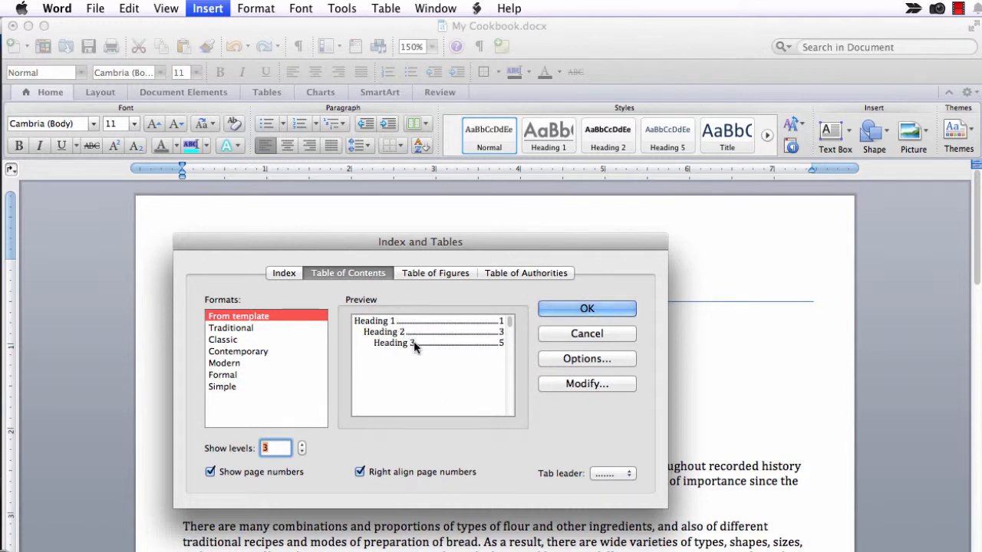
drag(408, 241, 779, 236)
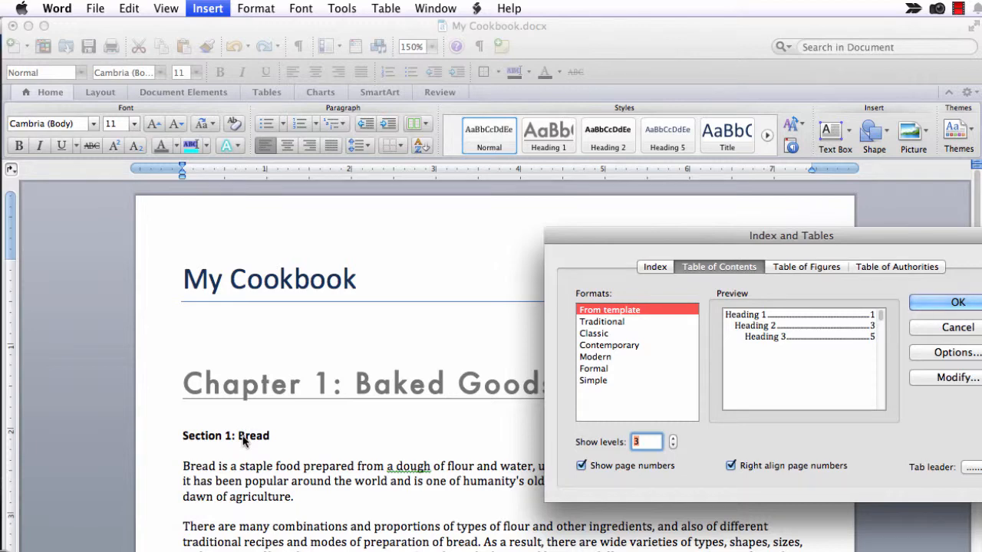
click(674, 446)
click(674, 446)
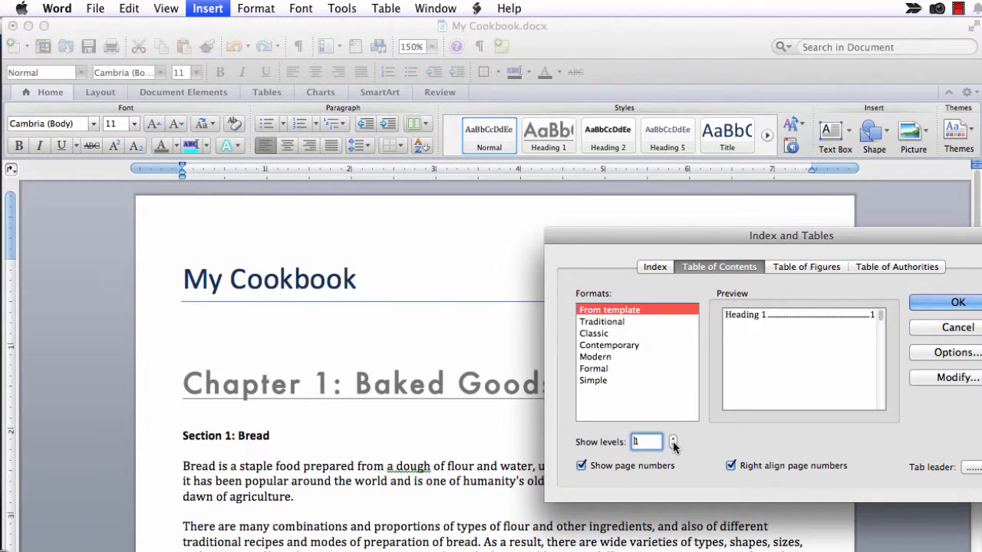
- Choose the Classic format for the table of contents and insert it
click(607, 323)
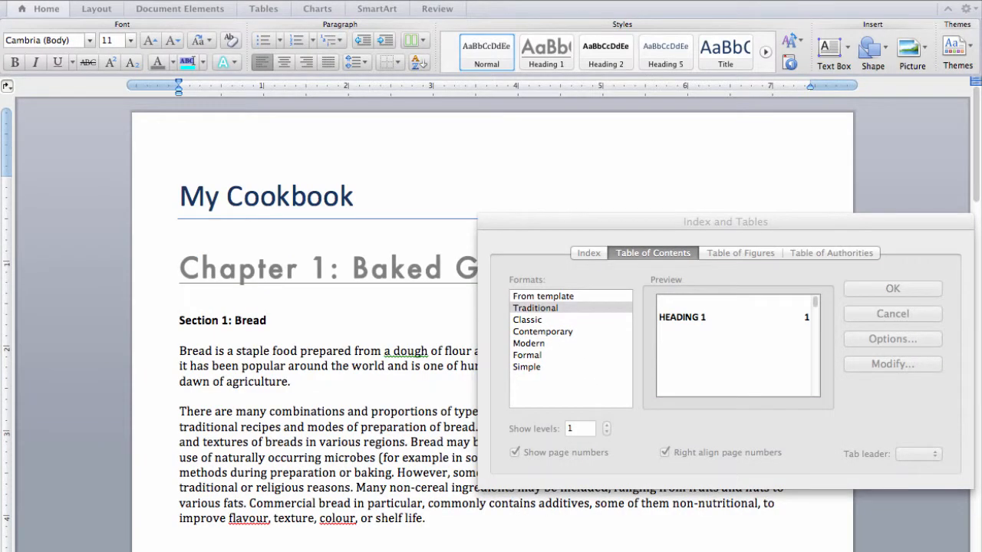
click(598, 333)
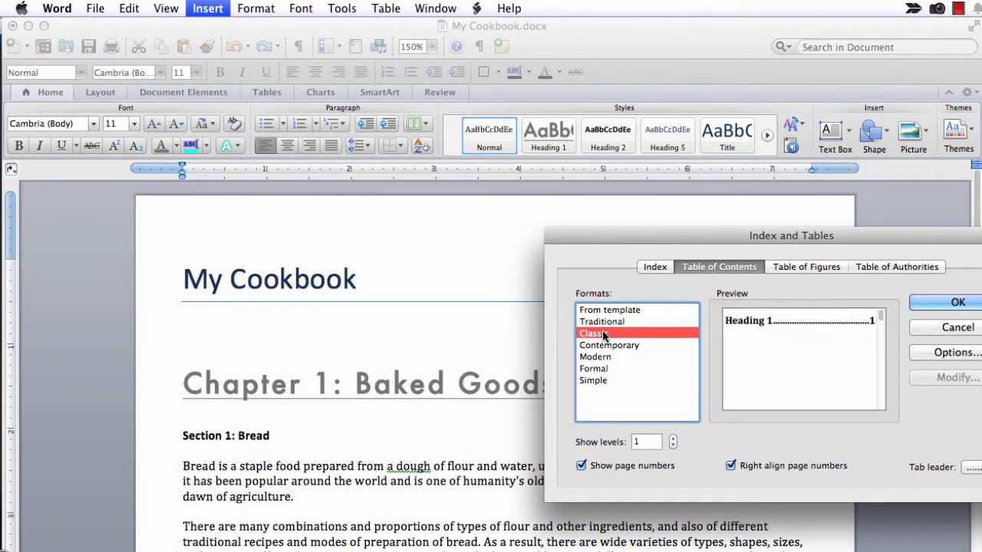
click(957, 304)
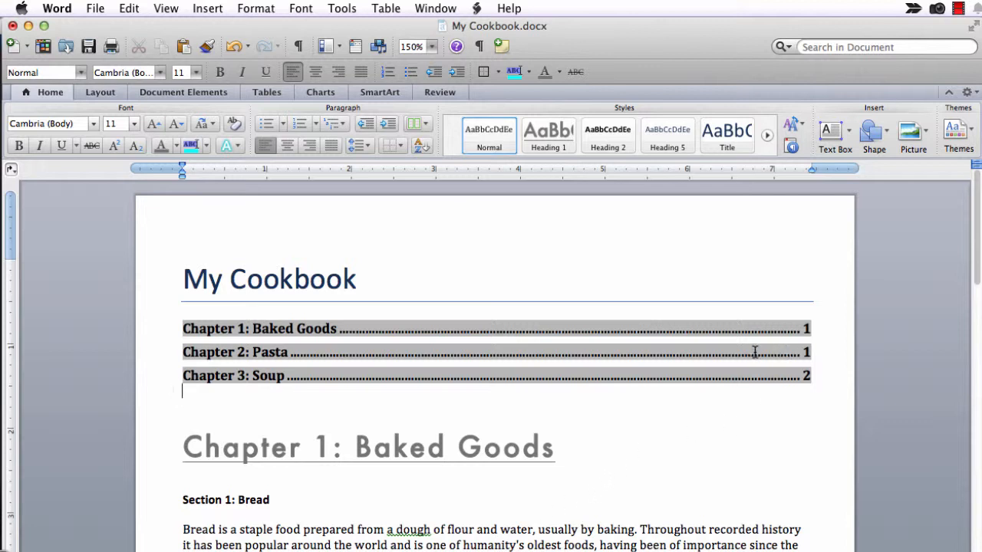
- Update the table of contents field using the page-numbers-only option, and return to the body text
right_click(680, 353)
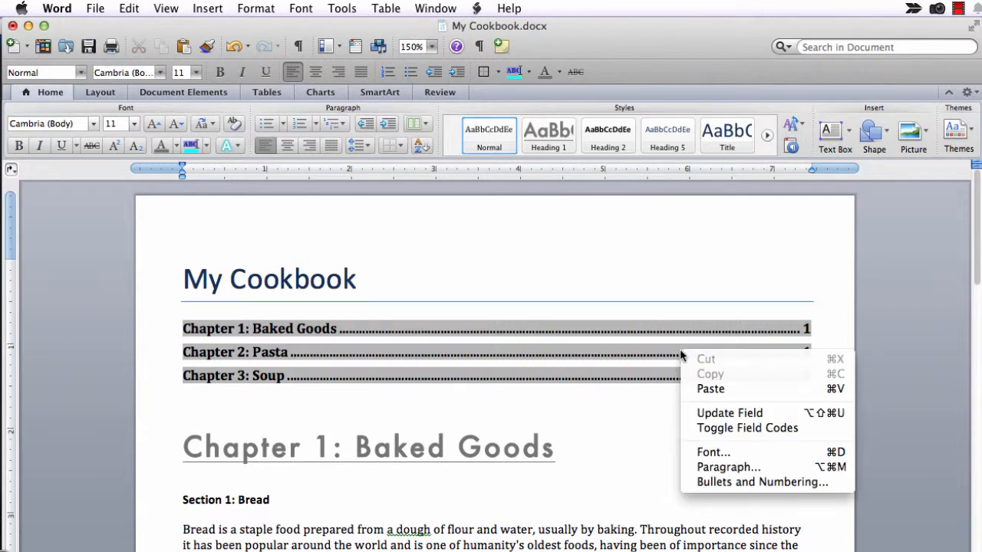
click(783, 417)
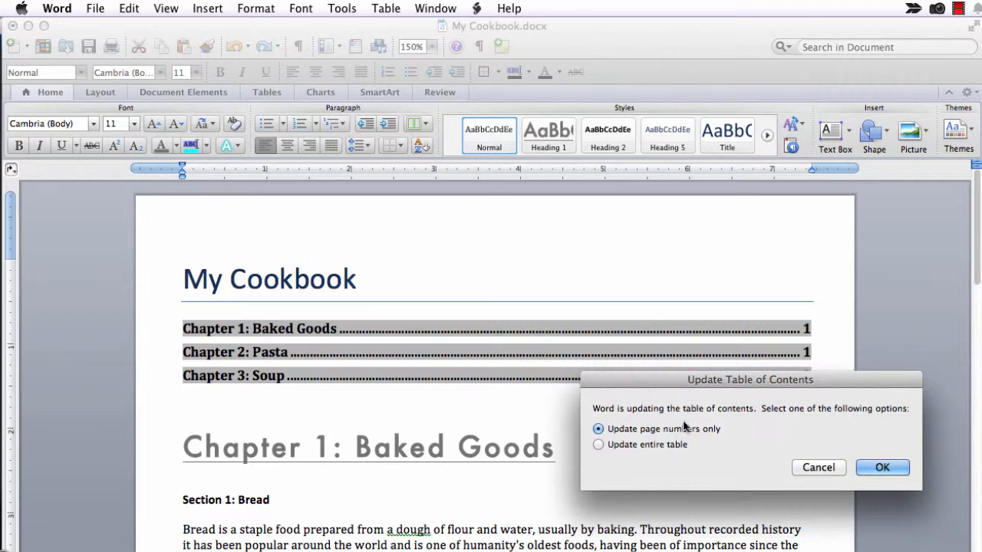
click(882, 470)
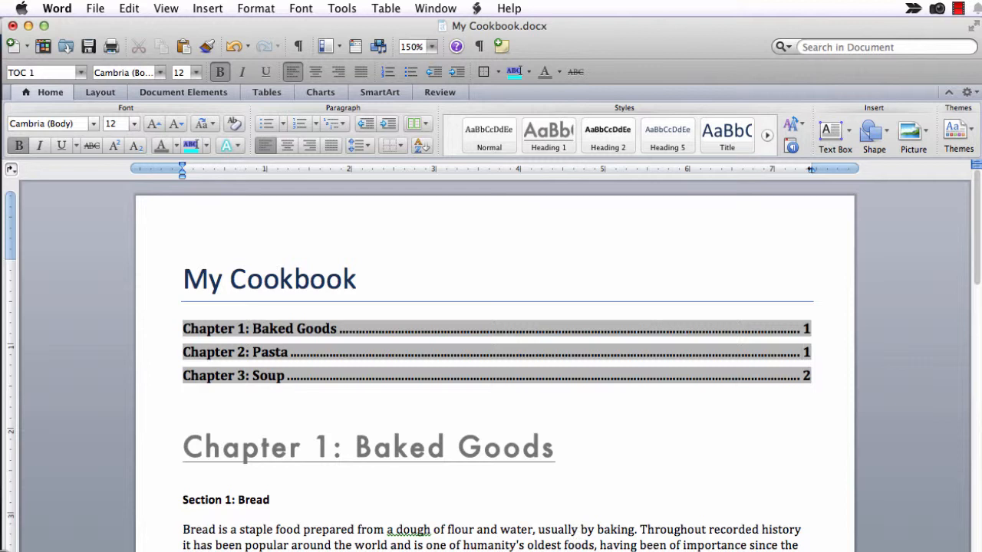
click(612, 492)
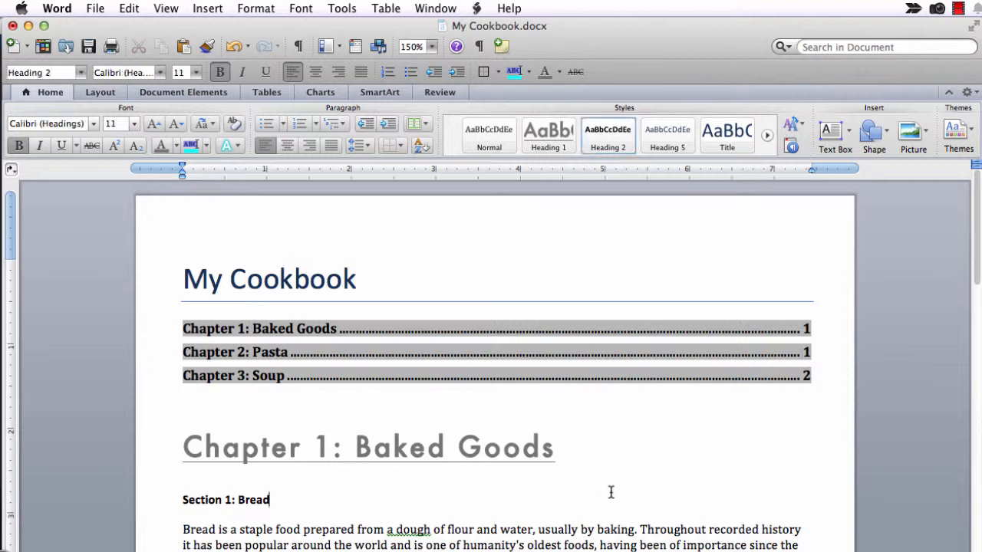
- Follow the table of contents link to Chapter 3: Soup, and return to the beginning of the document
click(807, 376)
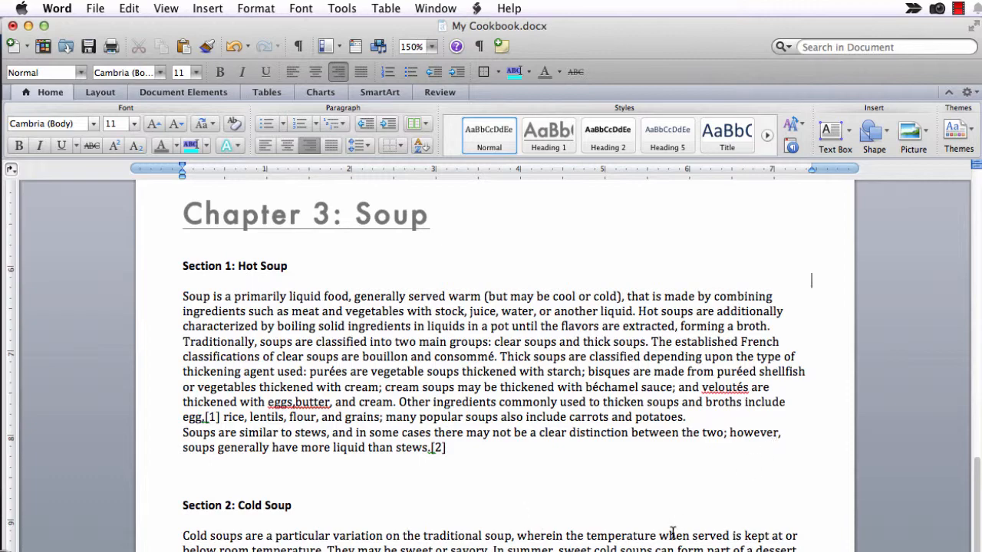
scroll(673, 532, up, 2)
scroll(673, 533, up, 20)
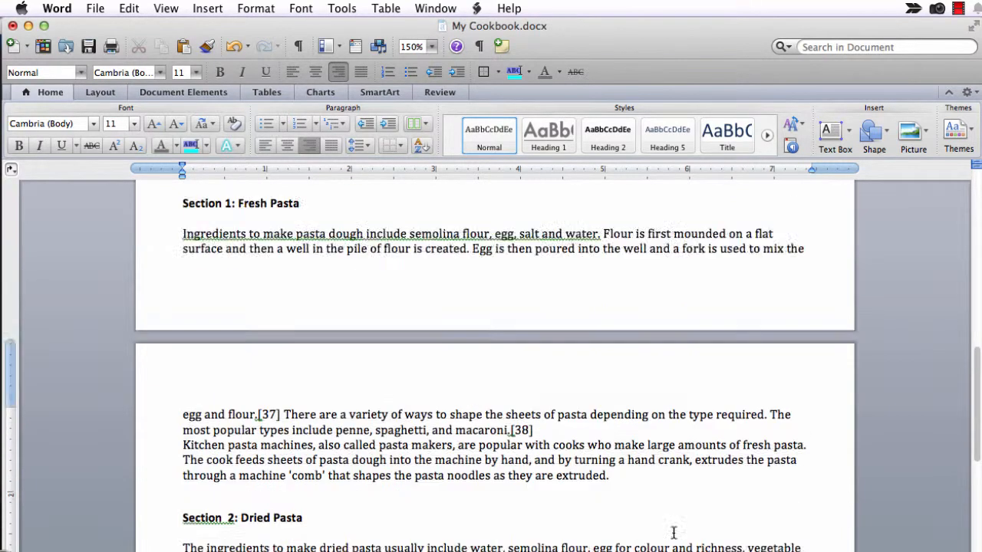
- Switch the cookbook document to Outline view to show its heading structure
click(168, 7)
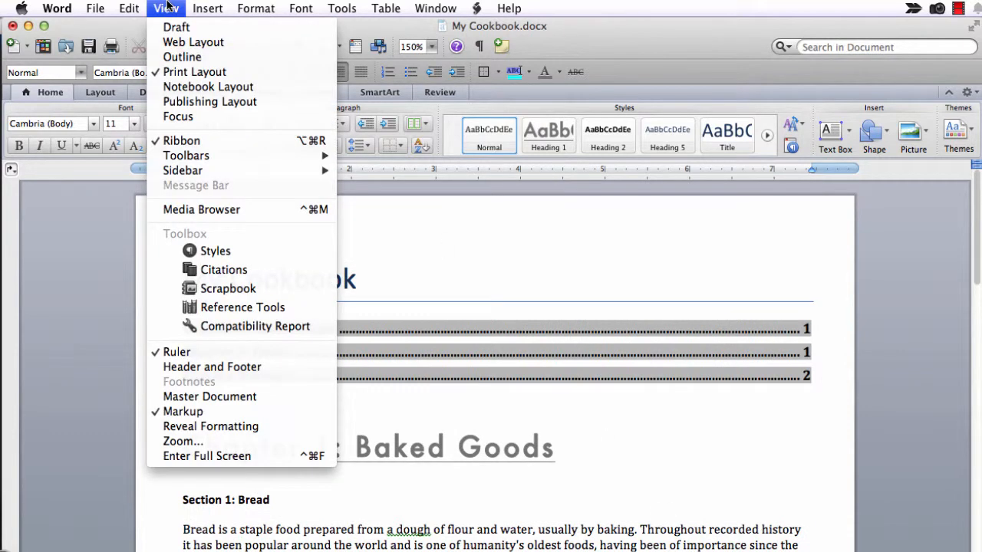
click(179, 59)
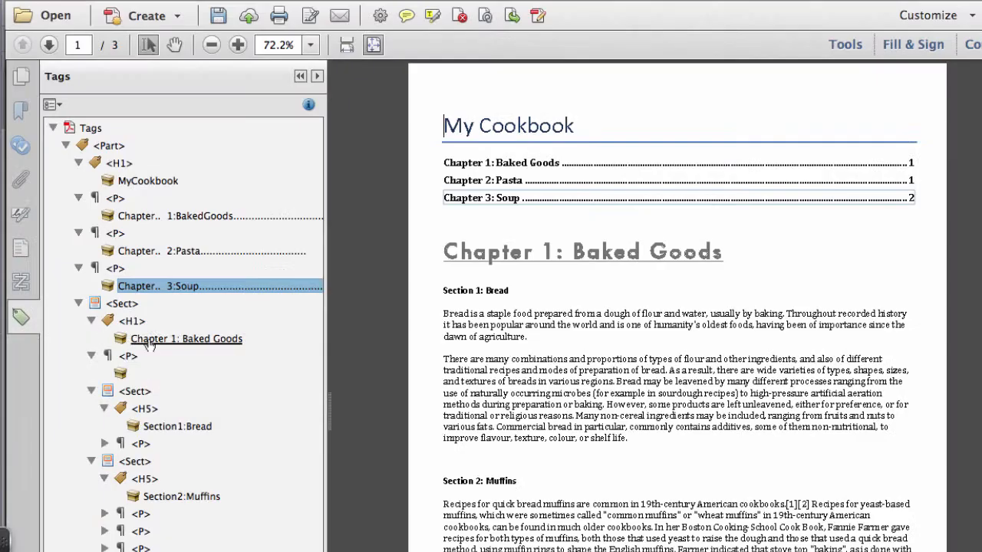
- In the PDF version in Adobe Acrobat, inspect the heading tags for Chapter 1: Baked Goods, Section 1: Bread and Section 2: Muffins
click(154, 339)
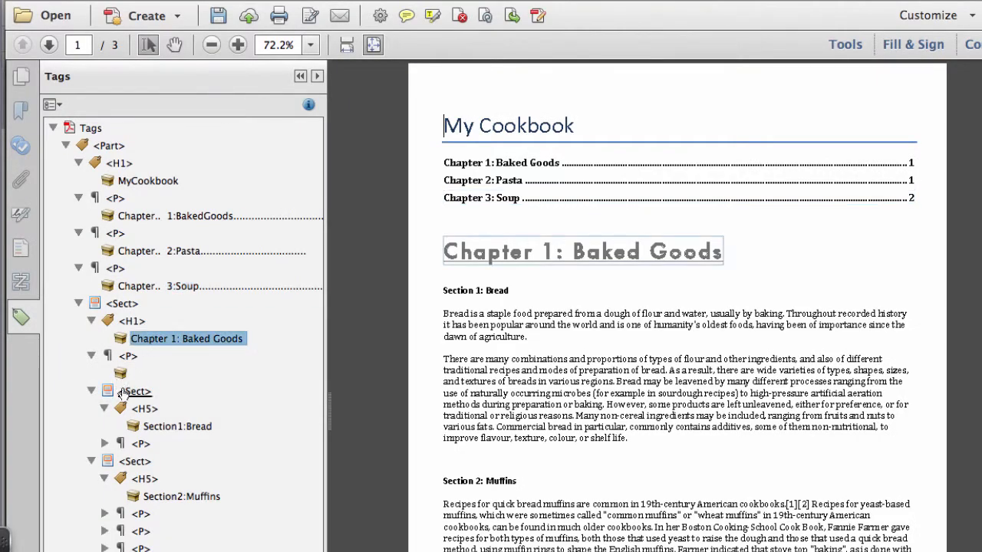
click(157, 426)
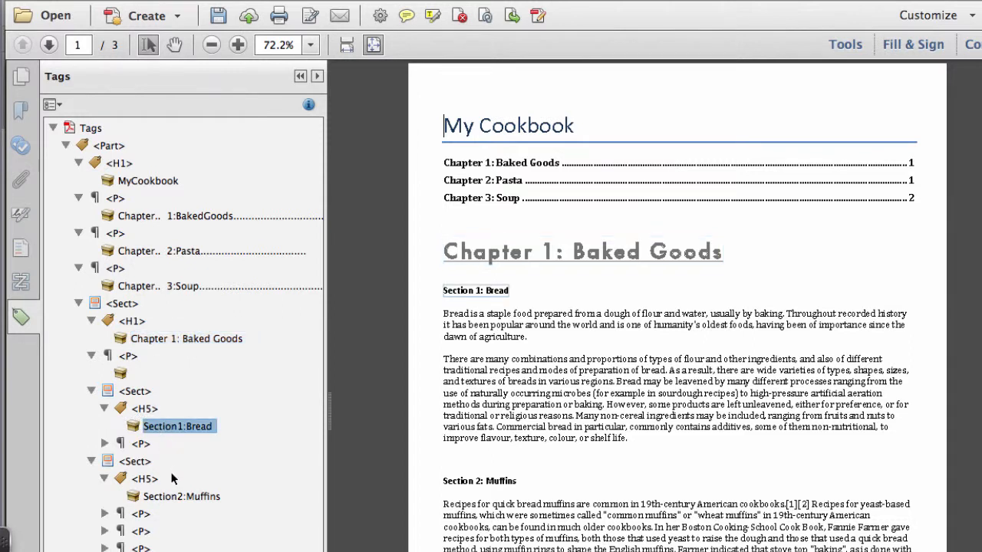
click(161, 499)
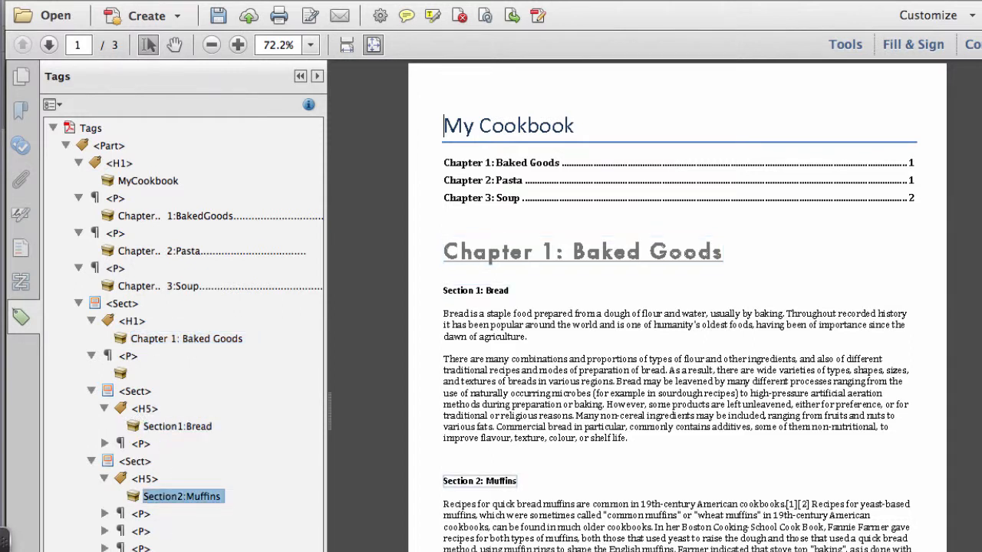